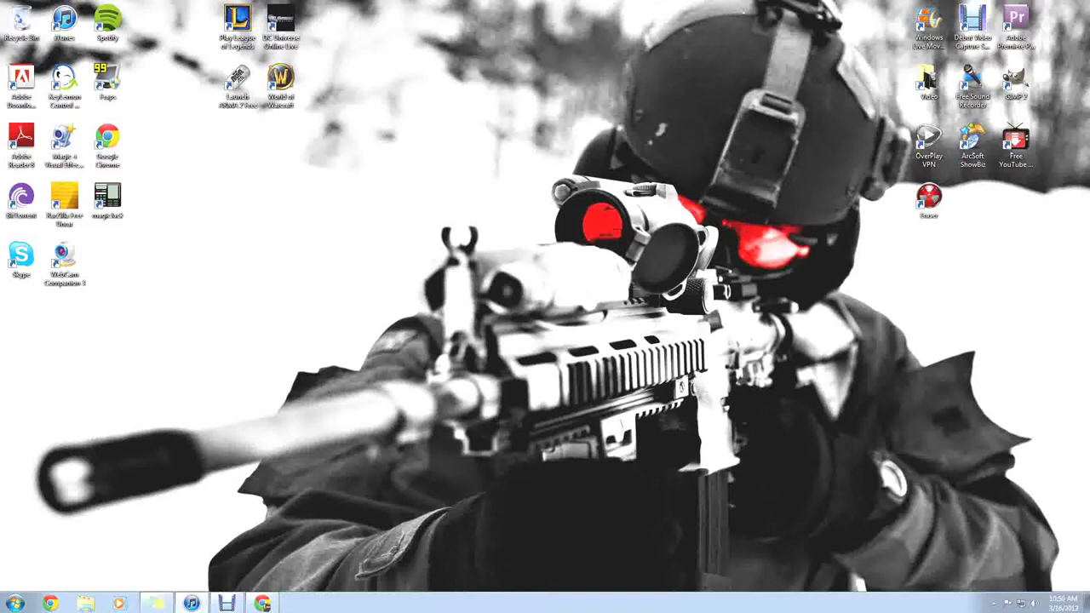
Open the System Configuration utility by searching for msconfig, and move its window higher on the desktop
left_click(14, 604)
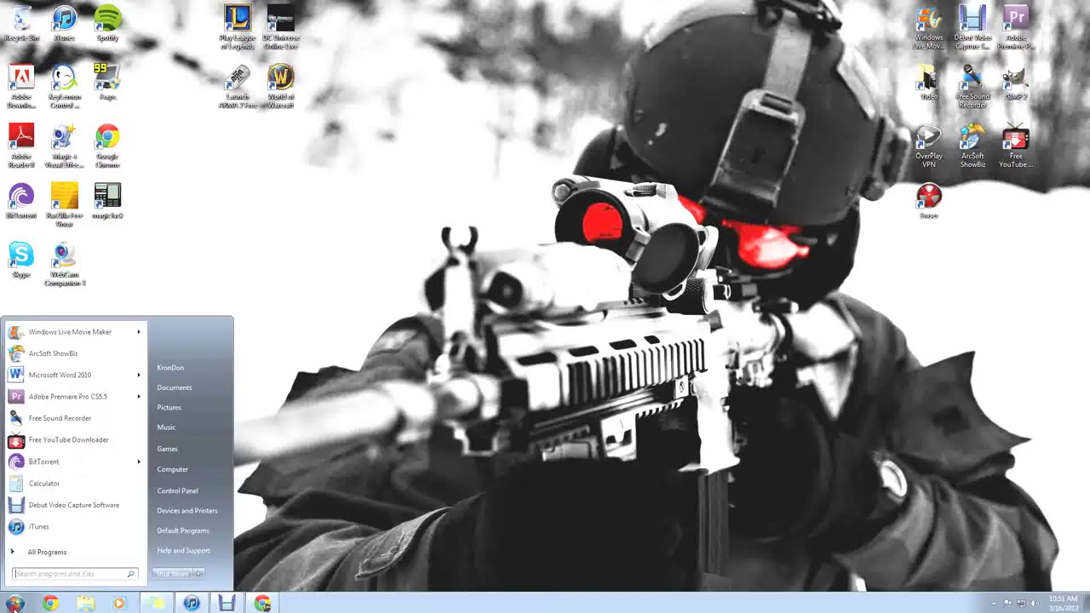
left_click(54, 573)
type("msc")
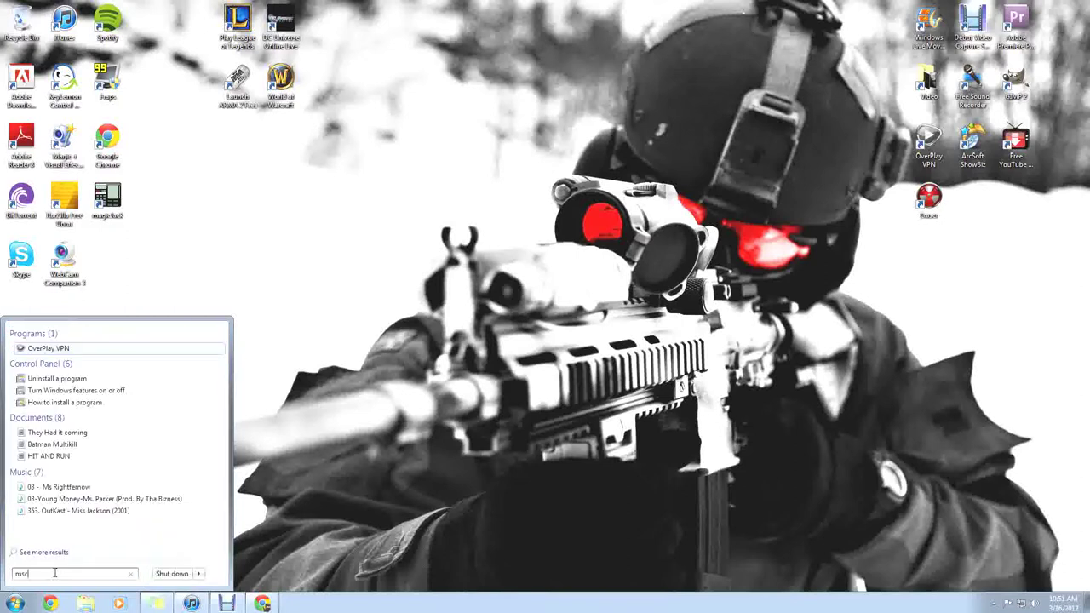
type("onfig")
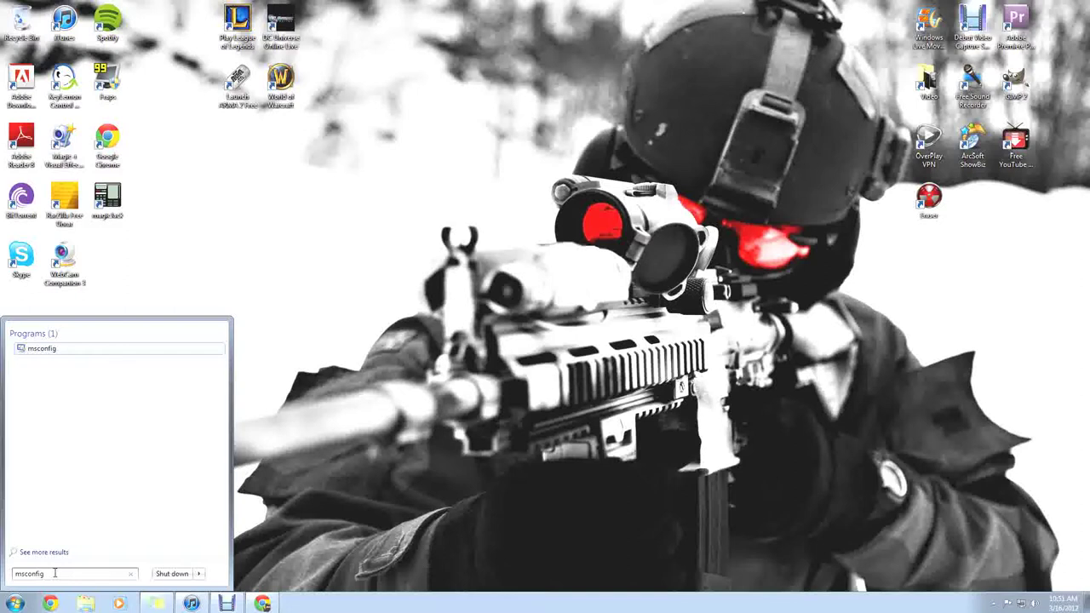
left_click(55, 358)
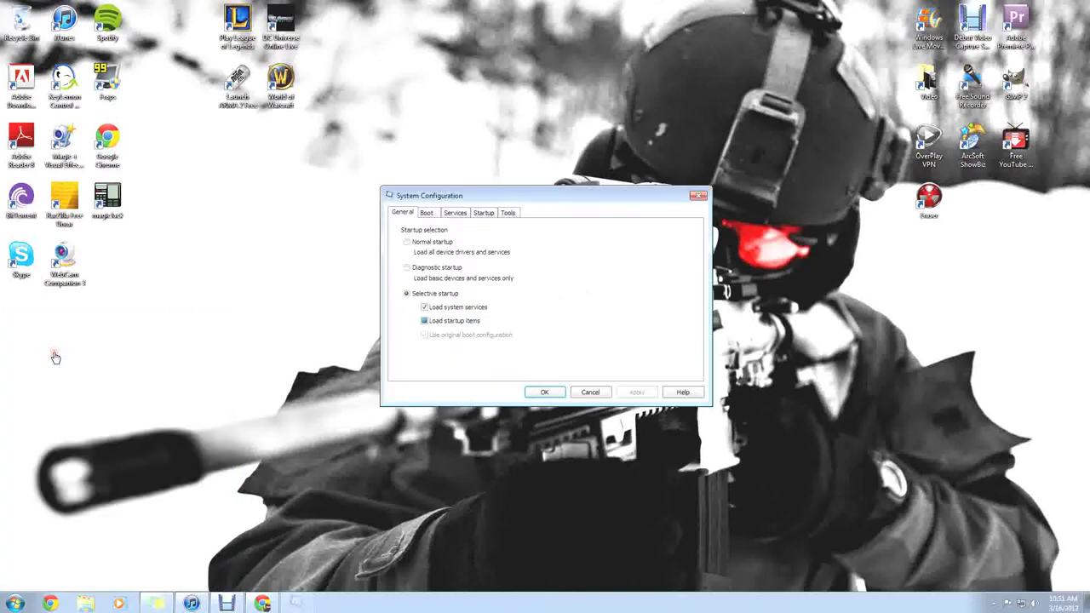
left_click_drag(506, 204, 487, 150)
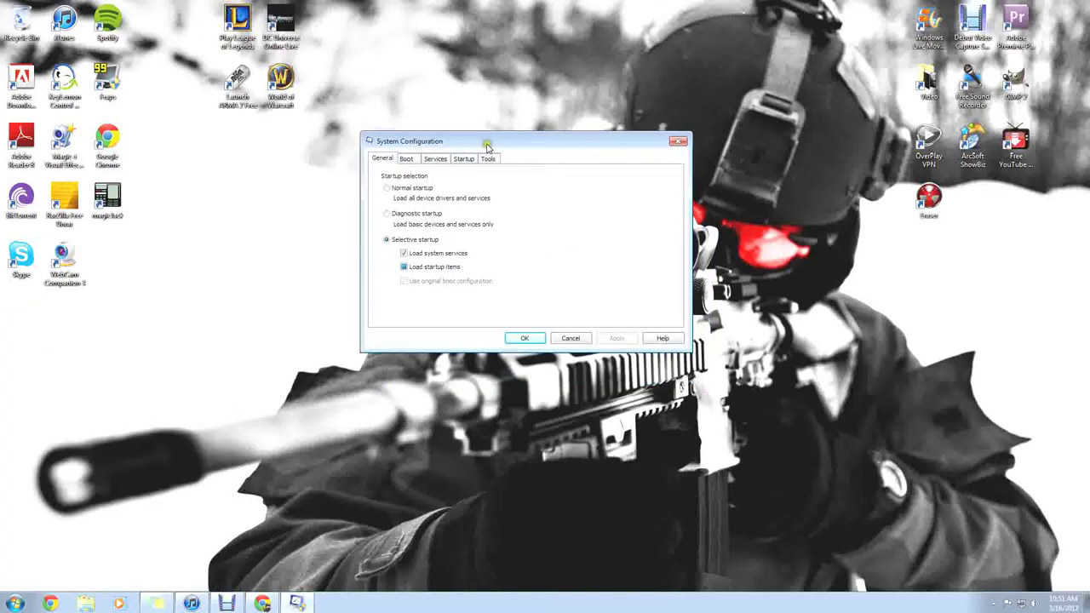
Review the full list of startup items in System Configuration, checking which programs are enabled or disabled at boot
left_click(467, 162)
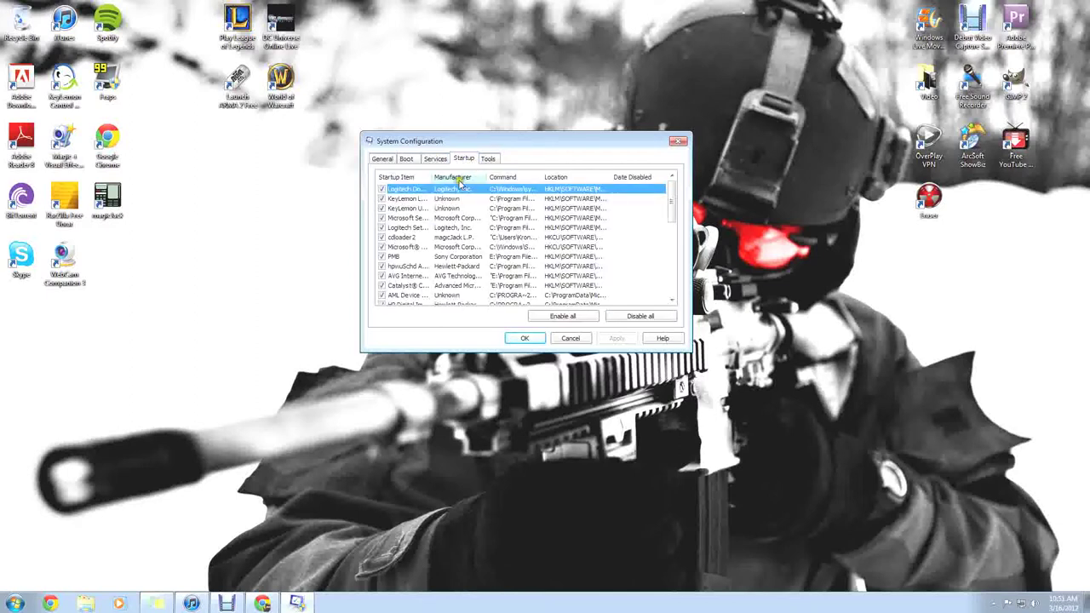
mouse_move(673, 198)
left_mouse_down()
mouse_move(673, 214)
mouse_move(673, 202)
left_mouse_up()
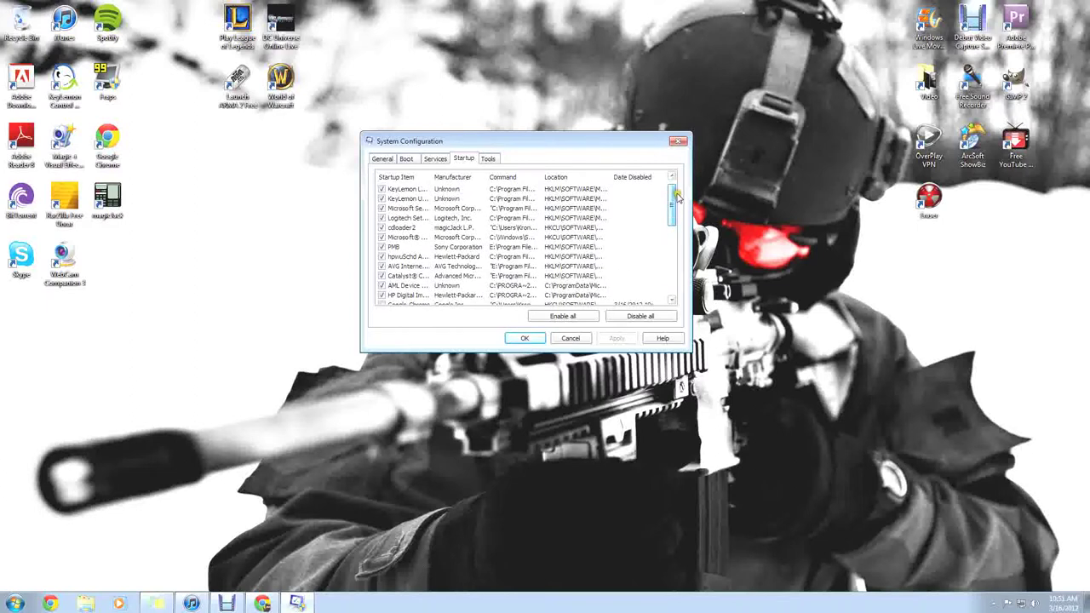
left_click_drag(674, 201, 671, 192)
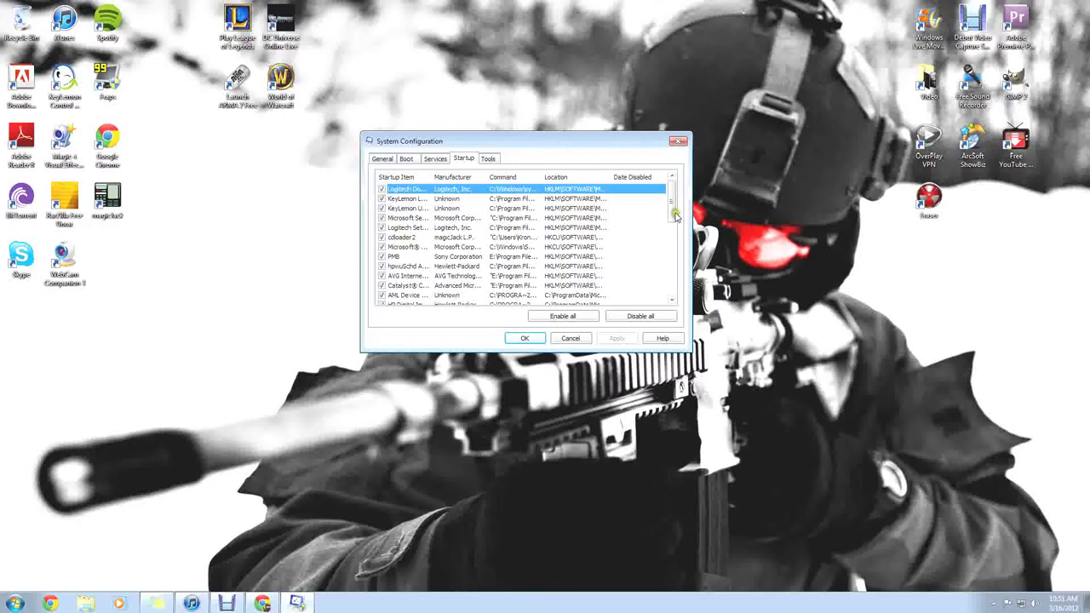
left_click_drag(672, 213, 670, 248)
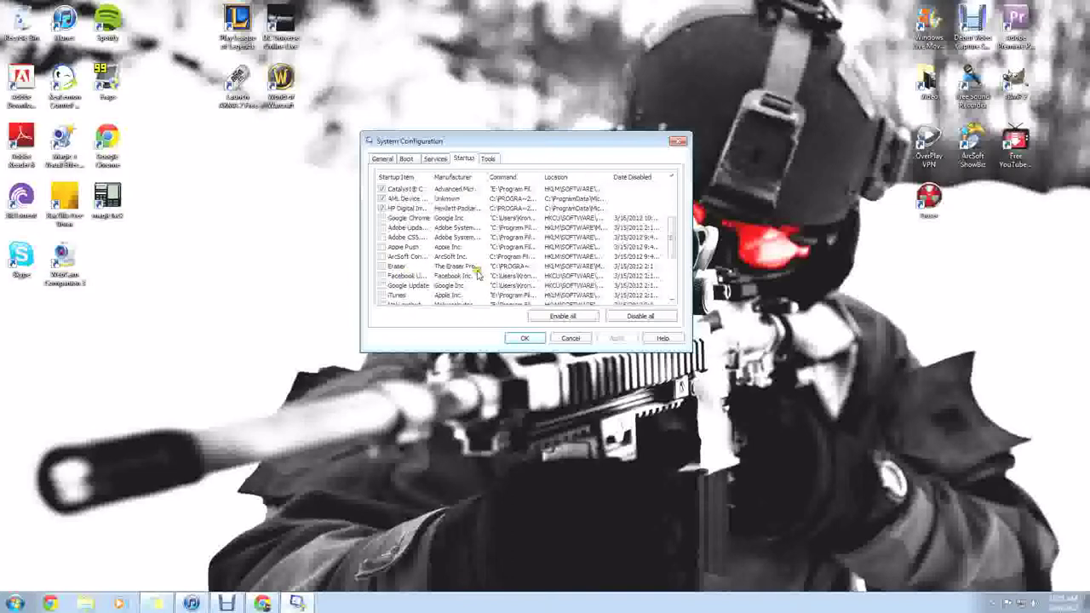
left_click_drag(679, 245, 660, 294)
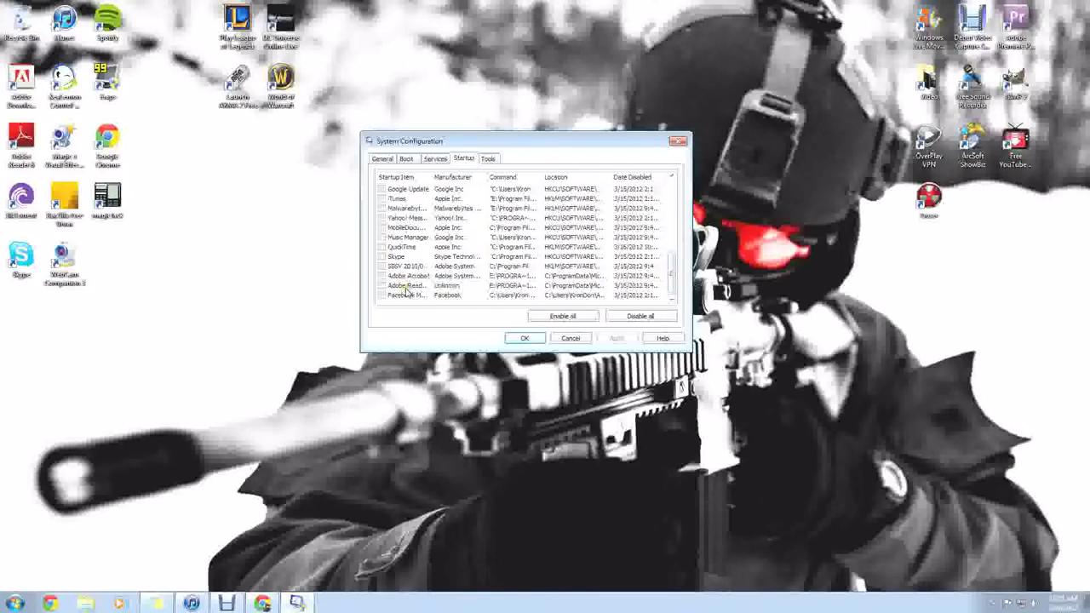
scroll(406, 292, "up", 1)
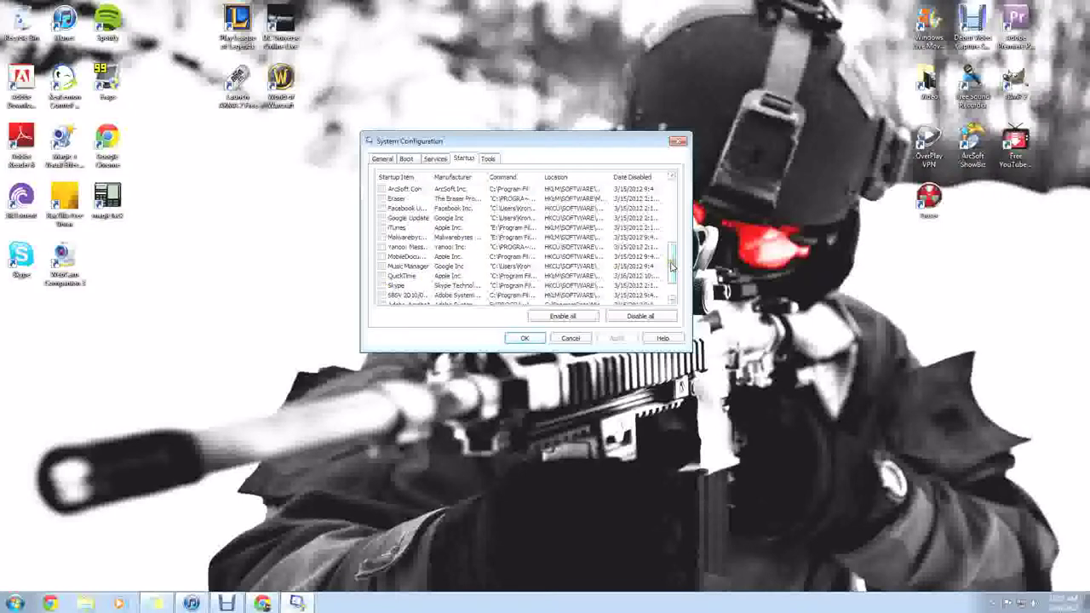
left_click_drag(672, 267, 669, 284)
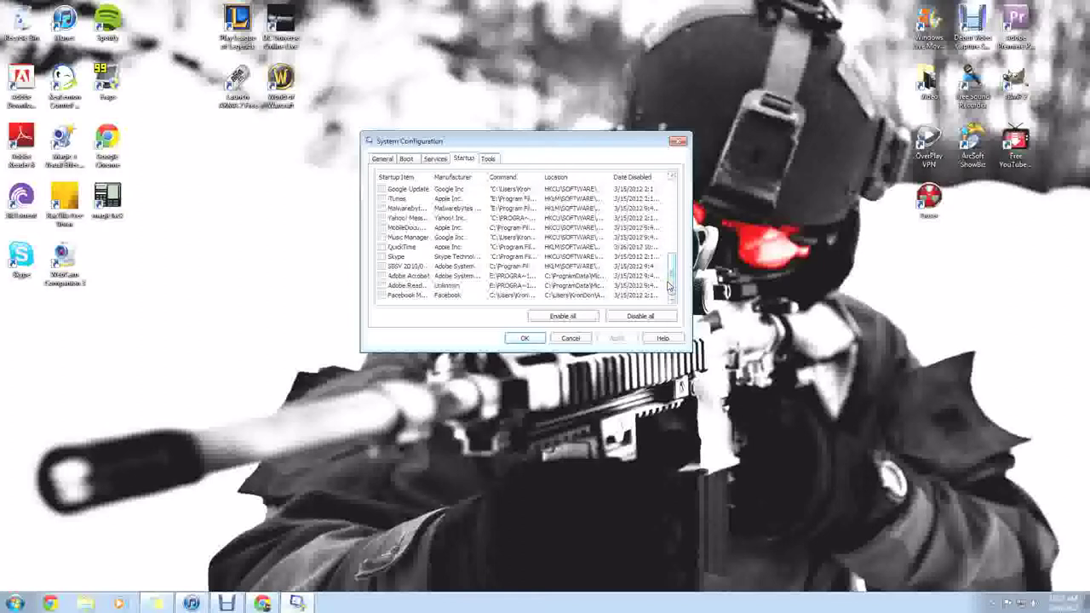
left_click_drag(673, 277, 672, 212)
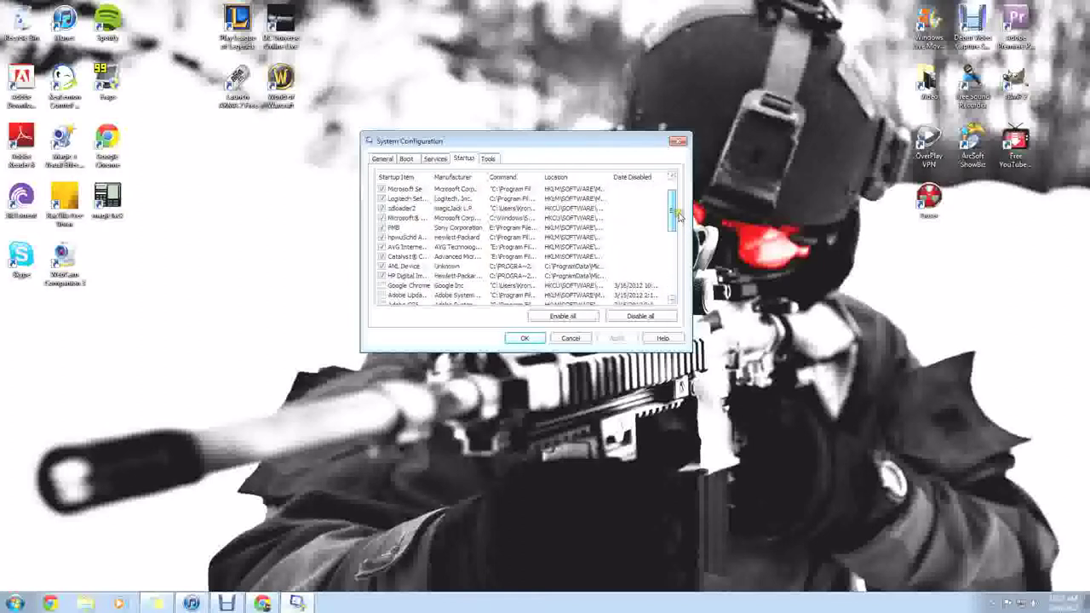
left_click(397, 219)
mouse_move(672, 212)
left_mouse_down()
mouse_move(669, 291)
mouse_move(671, 205)
left_mouse_up()
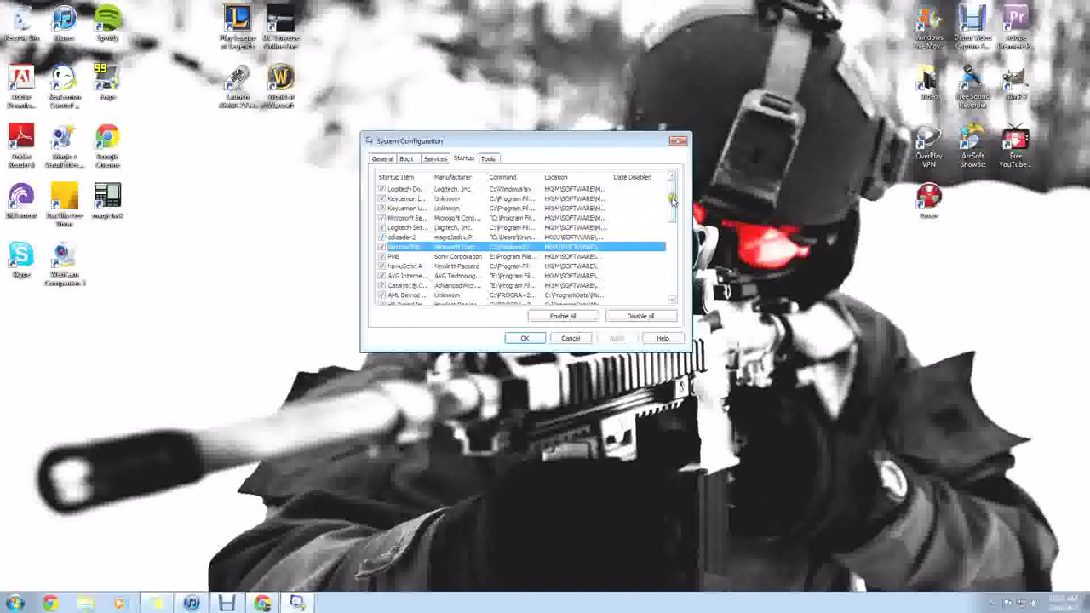
mouse_move(671, 197)
left_mouse_down()
mouse_move(672, 254)
mouse_move(673, 201)
mouse_move(686, 192)
mouse_move(672, 217)
mouse_move(673, 190)
left_mouse_up()
left_click_drag(528, 140, 441, 91)
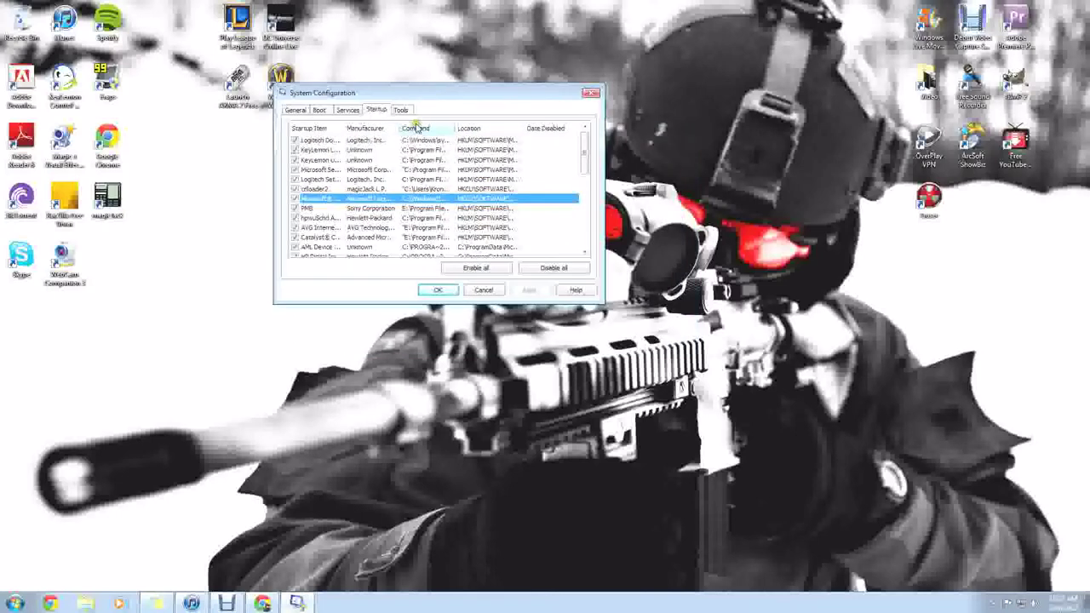
Look through the list of system services, and close System Configuration without applying changes
left_click(368, 109)
left_click(347, 109)
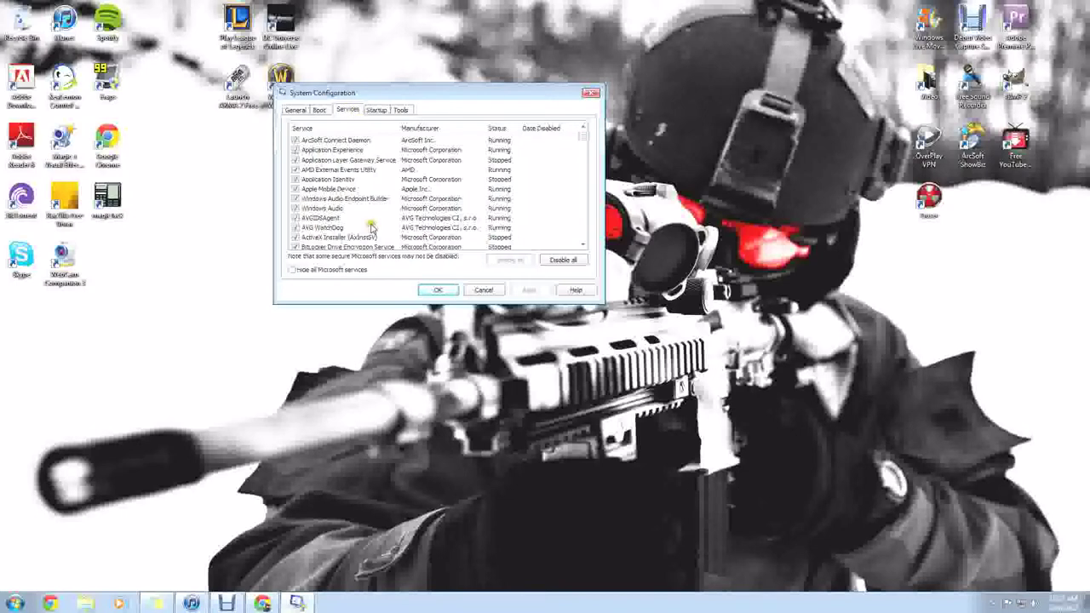
left_click_drag(583, 138, 583, 154)
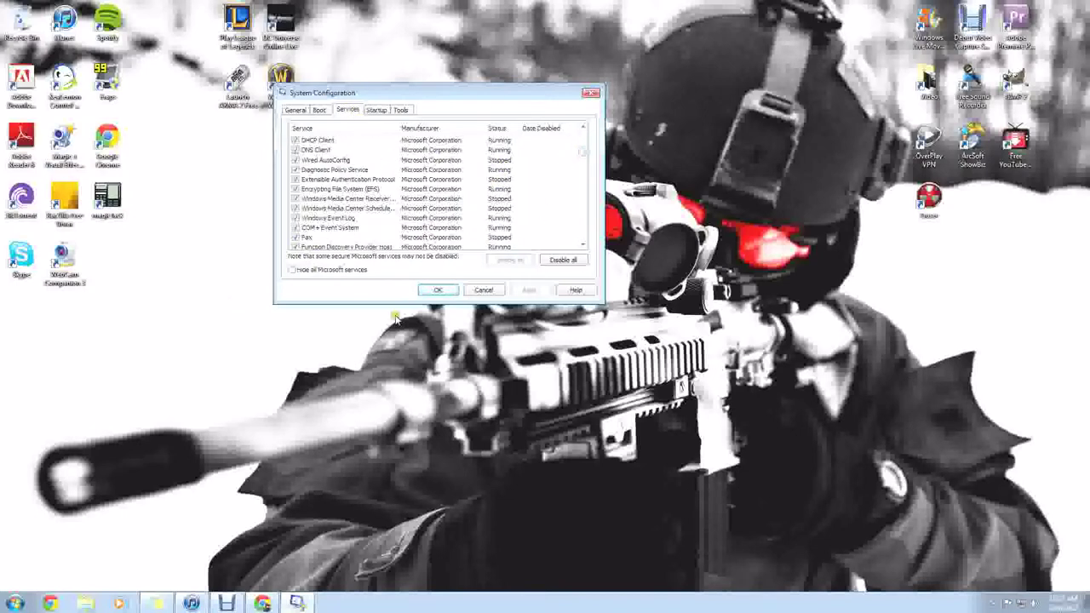
left_click(483, 291)
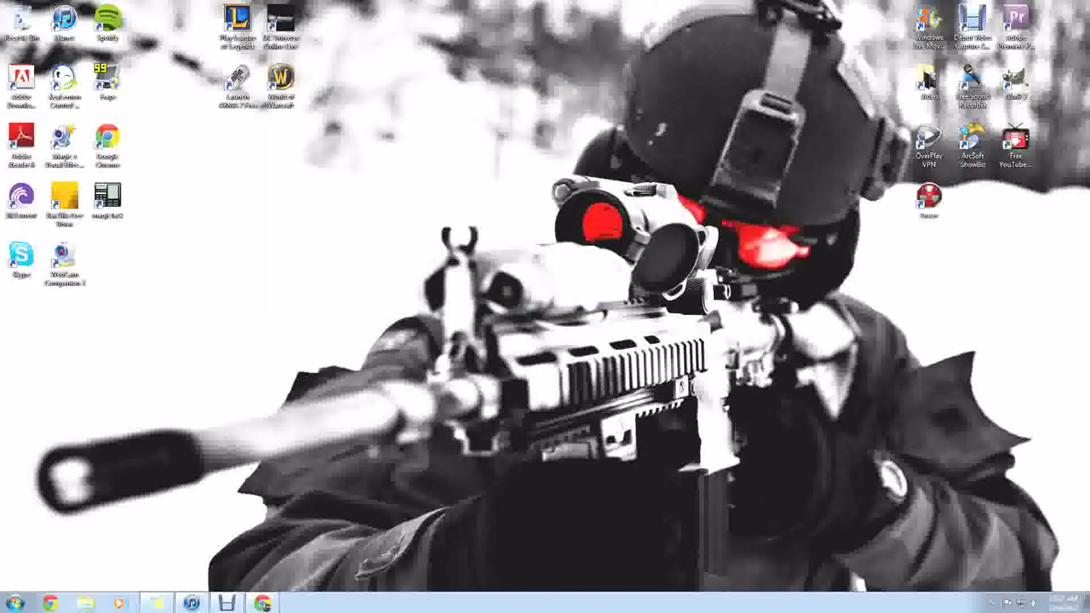
Open Disk Defragmenter from the System Tools among the Windows accessories
left_click(16, 603)
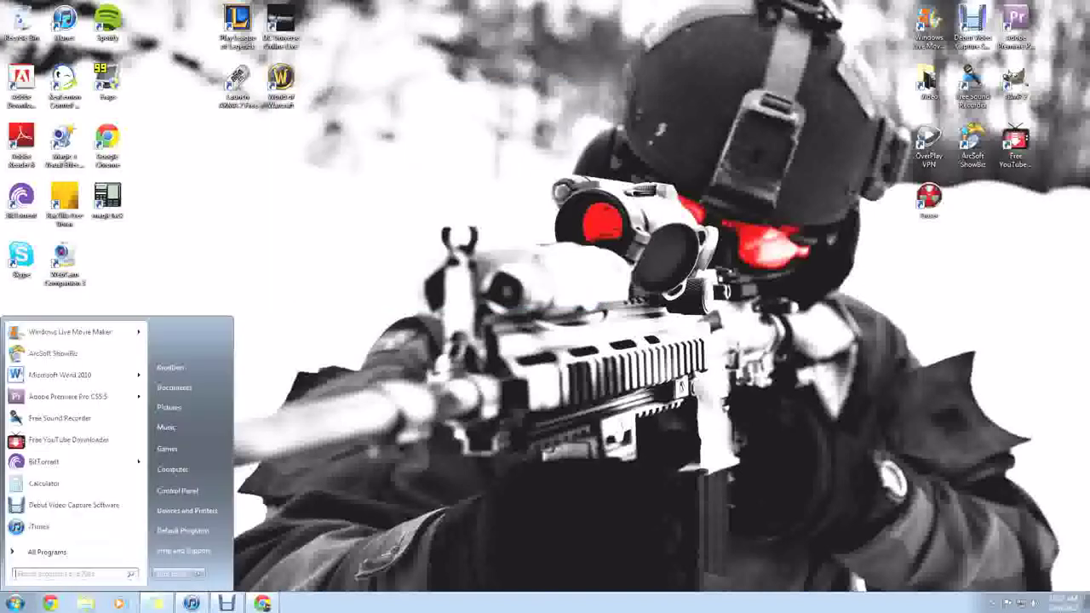
left_click(30, 554)
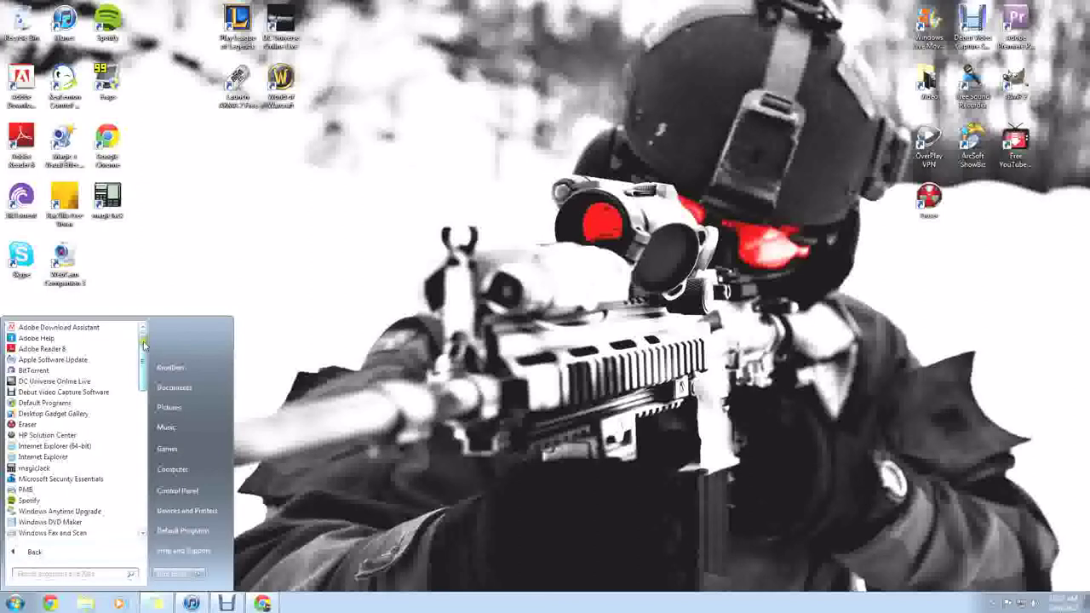
left_click_drag(144, 343, 144, 377)
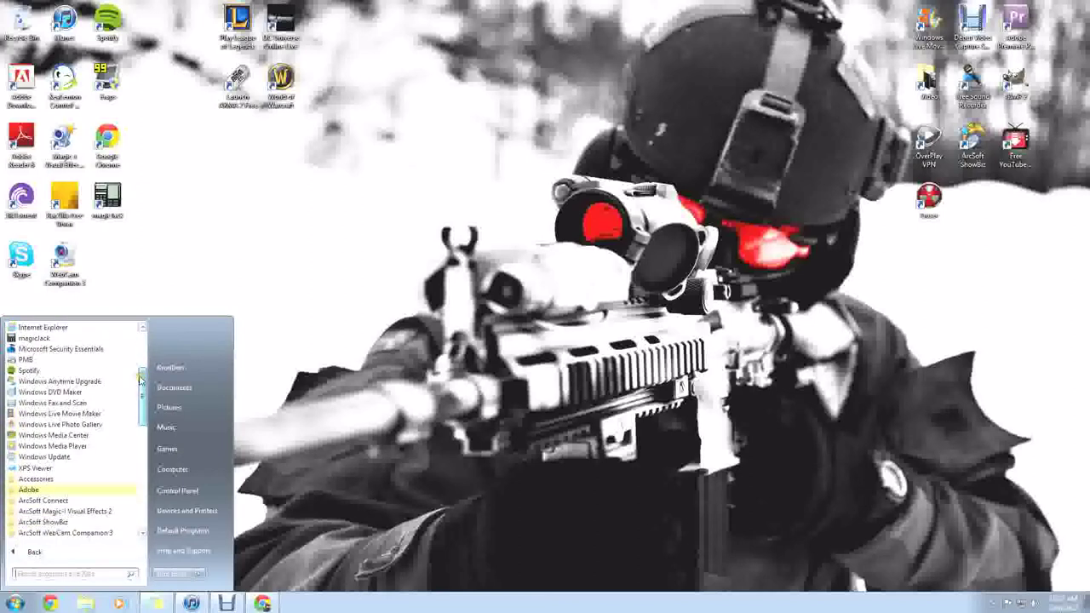
left_click(51, 479)
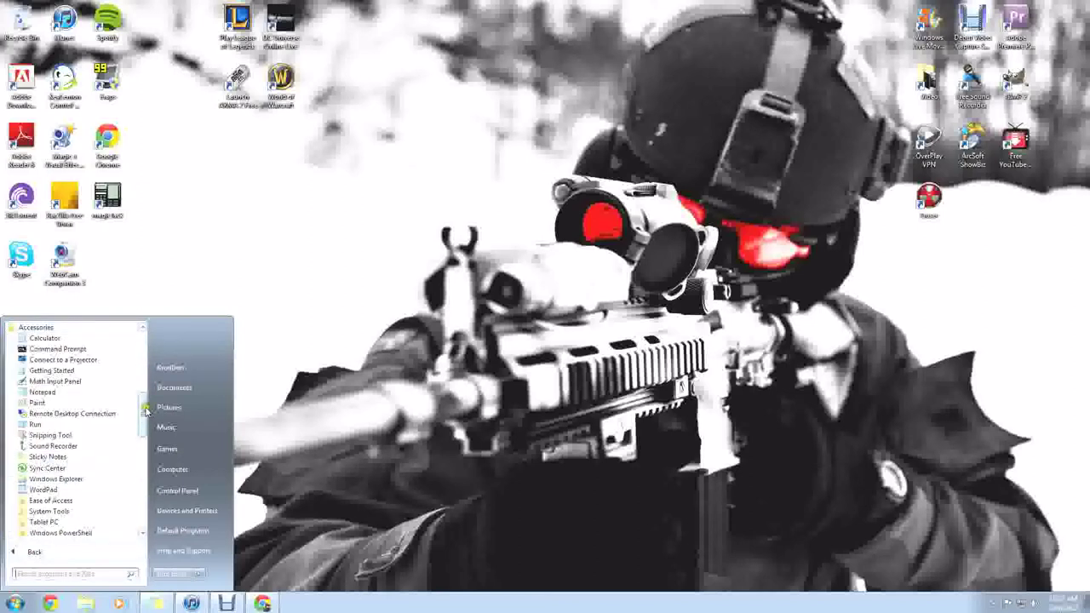
left_click(58, 511)
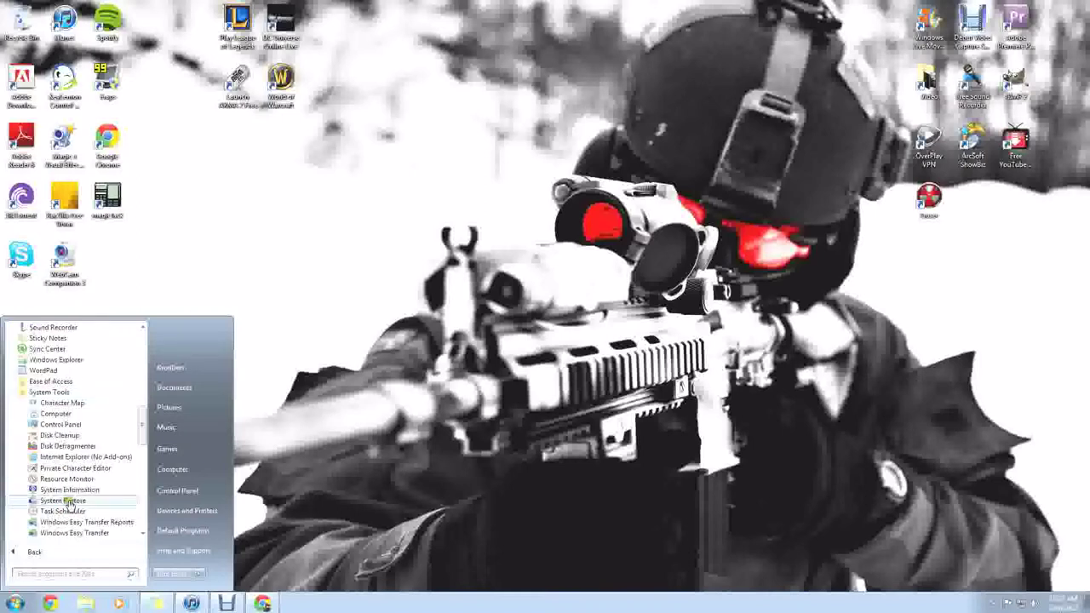
left_click_drag(144, 424, 144, 433)
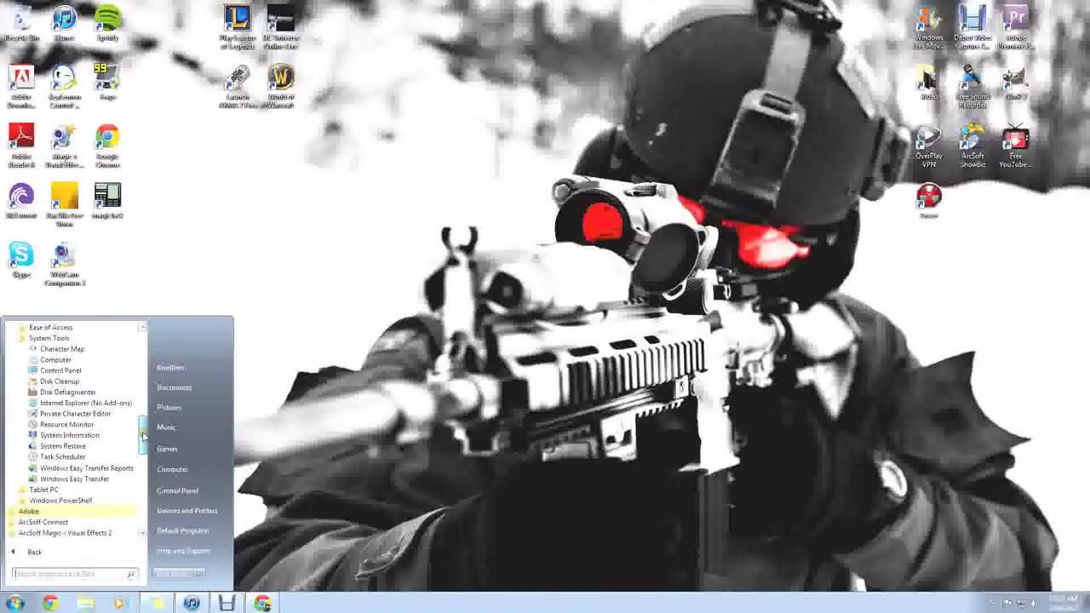
left_click(85, 394)
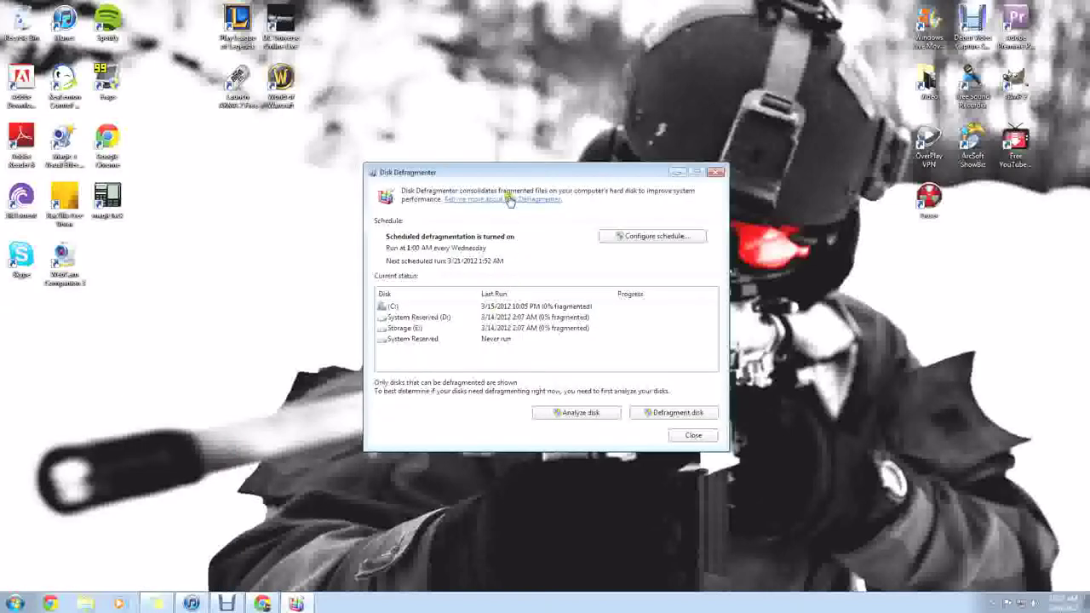
Review the defragmentation schedule and the status of each disk, and close Disk Defragmenter
left_click_drag(511, 177, 549, 135)
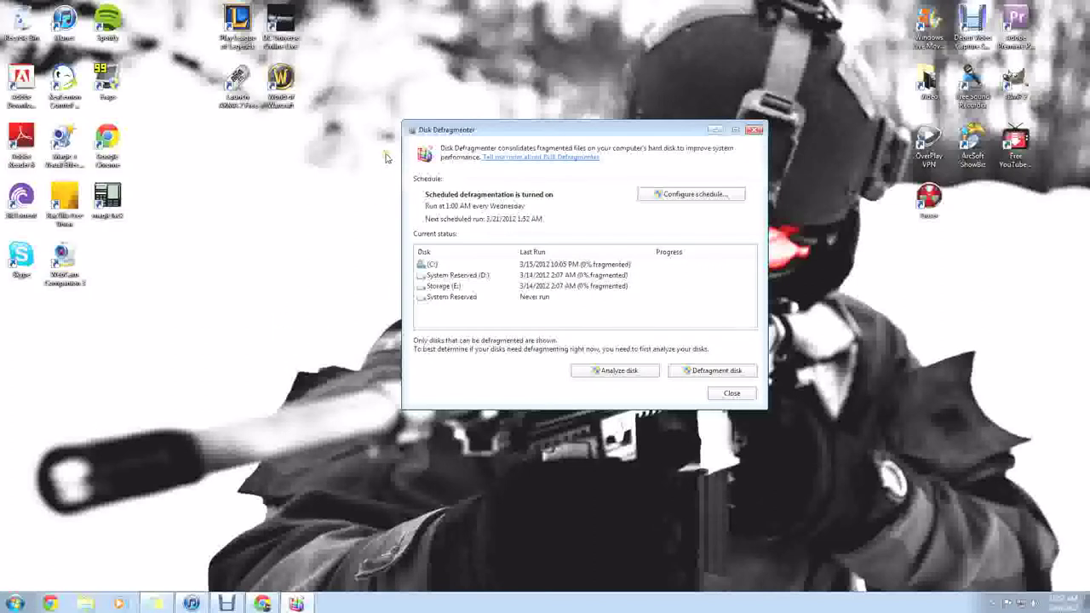
left_click_drag(471, 134, 535, 123)
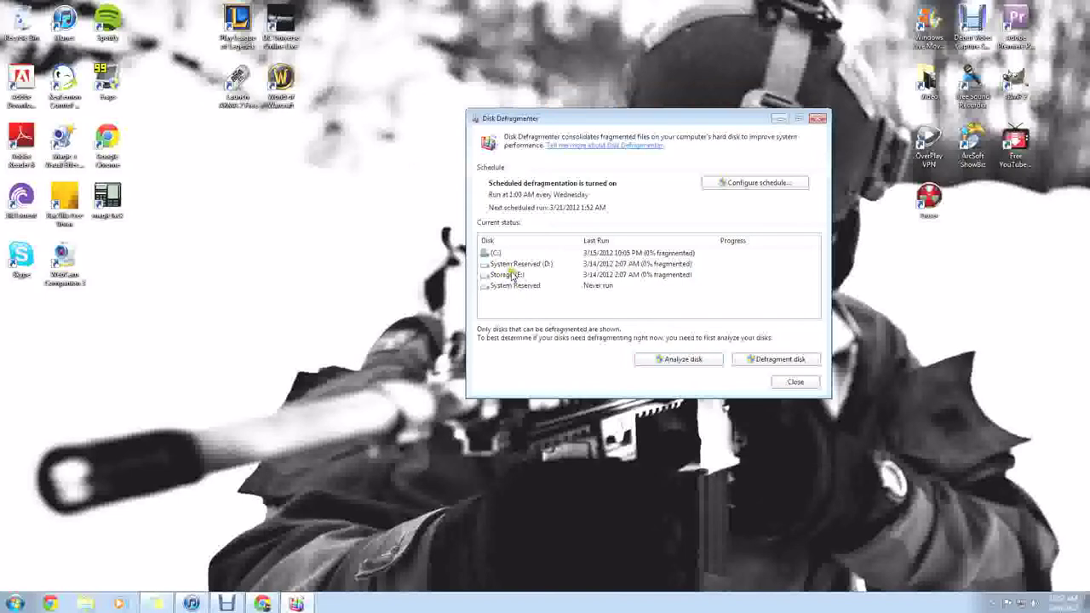
left_click(529, 249)
left_click_drag(721, 124, 636, 103)
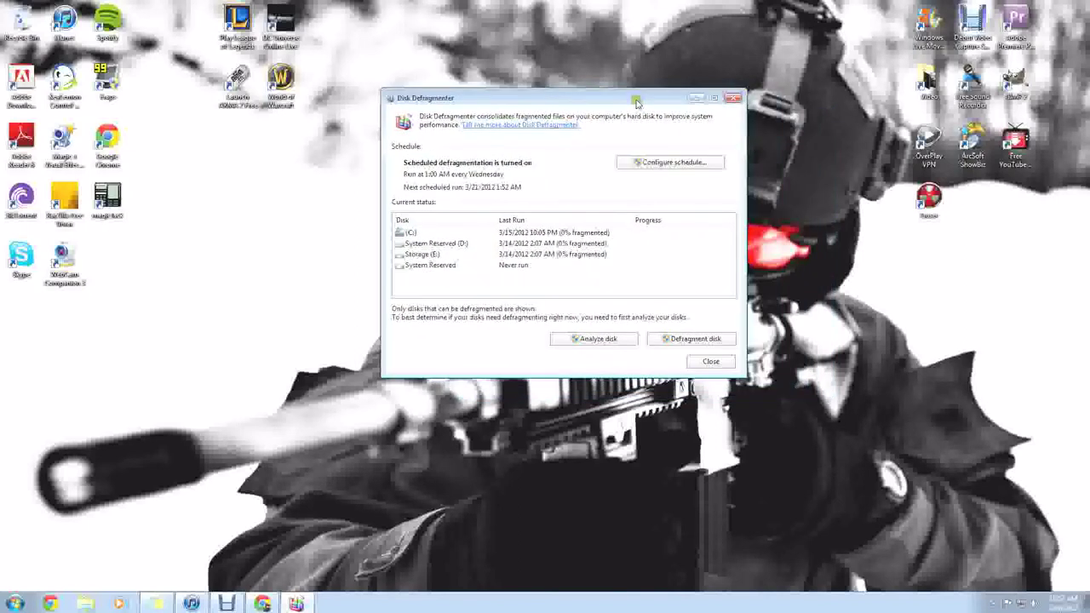
left_click(711, 363)
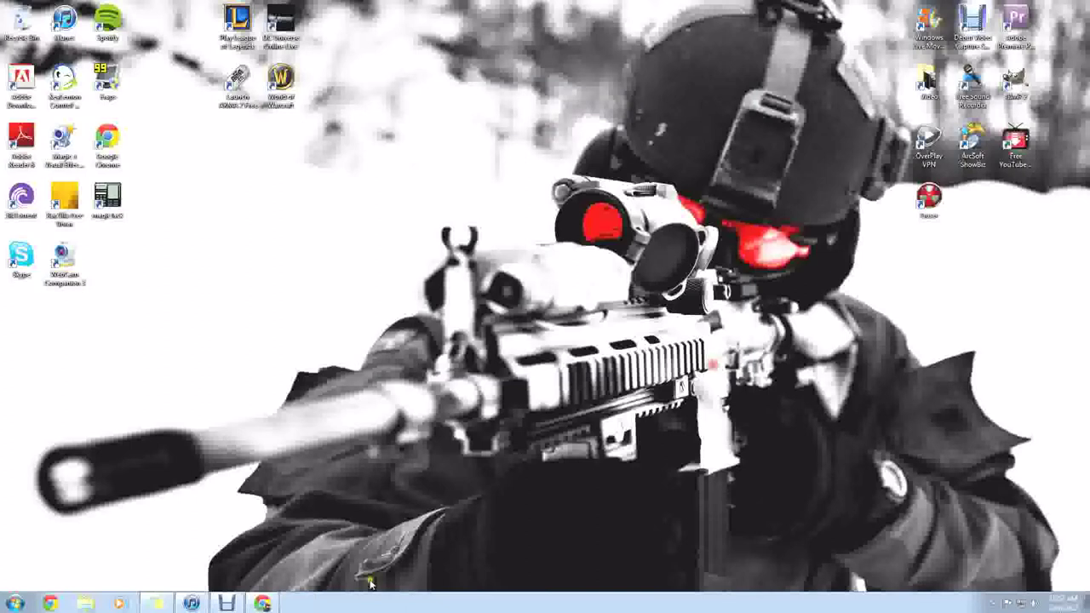
Open Disk Cleanup from the System Tools among the Windows accessories
left_click(7, 602)
left_click(53, 554)
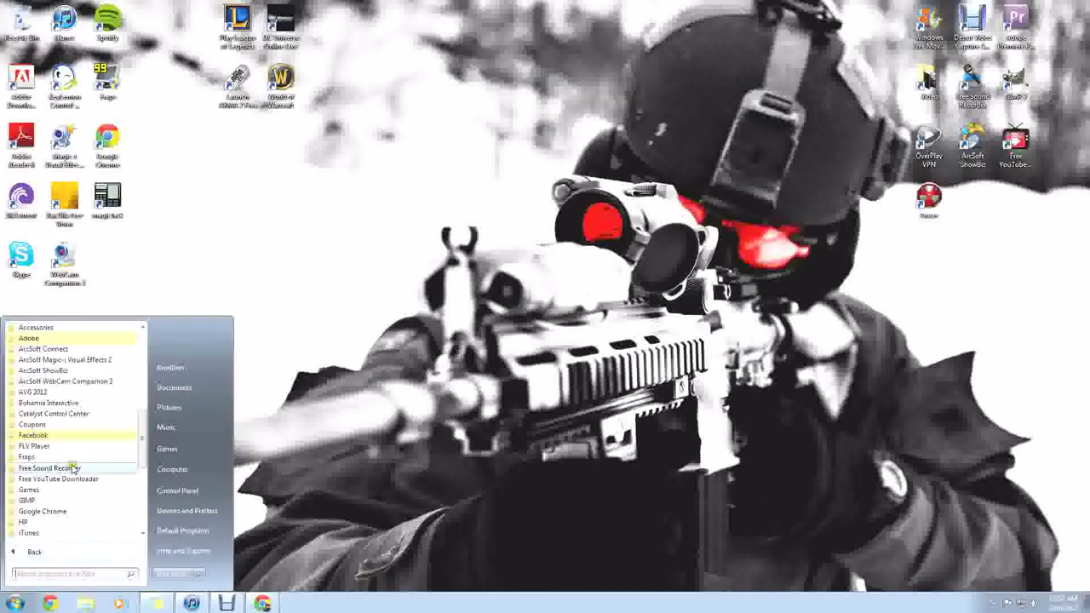
left_click(58, 328)
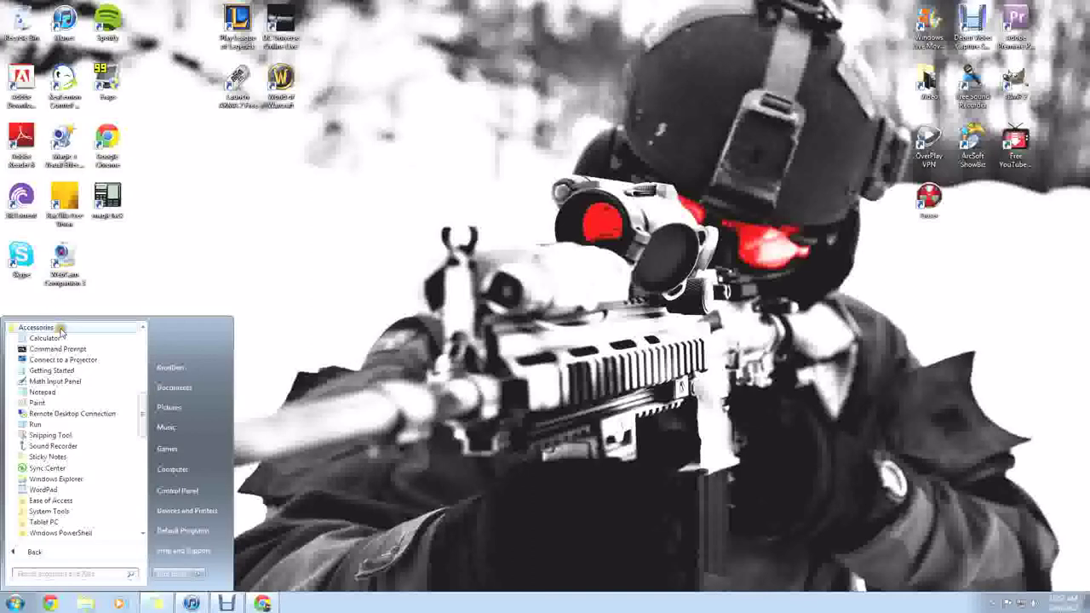
left_click(67, 511)
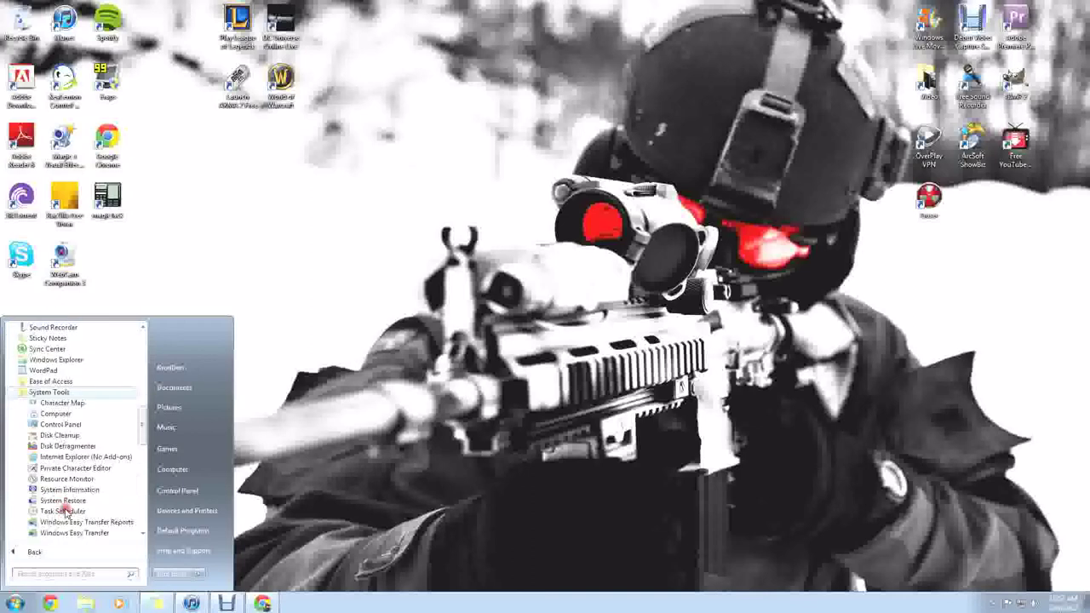
left_click(110, 436)
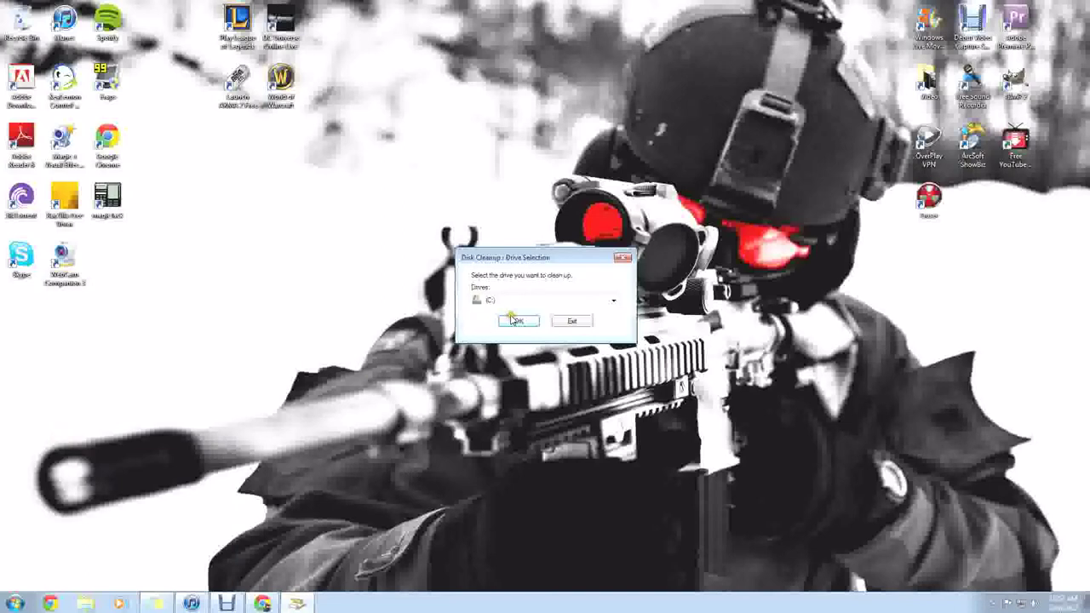
Choose drive C: as the drive to clean up and start its scan
left_click(514, 320)
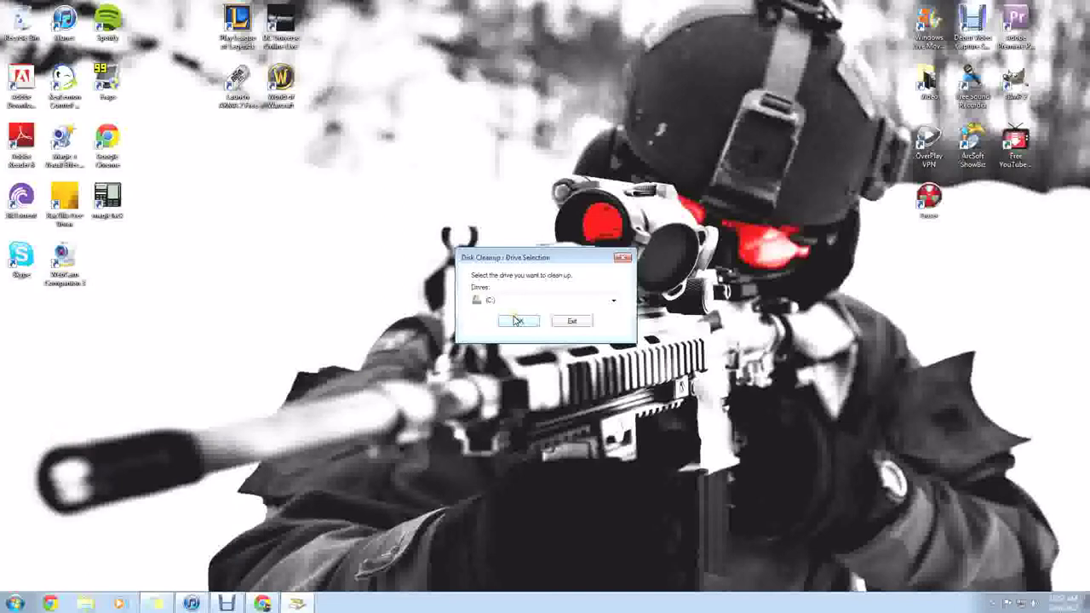
left_click(613, 300)
left_click(613, 300)
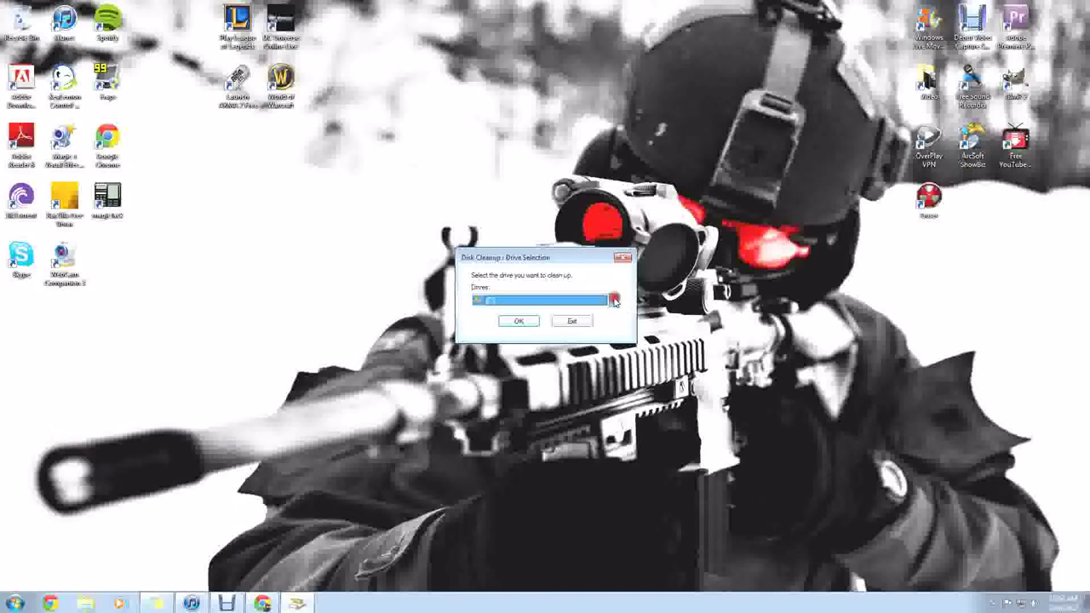
left_click(516, 321)
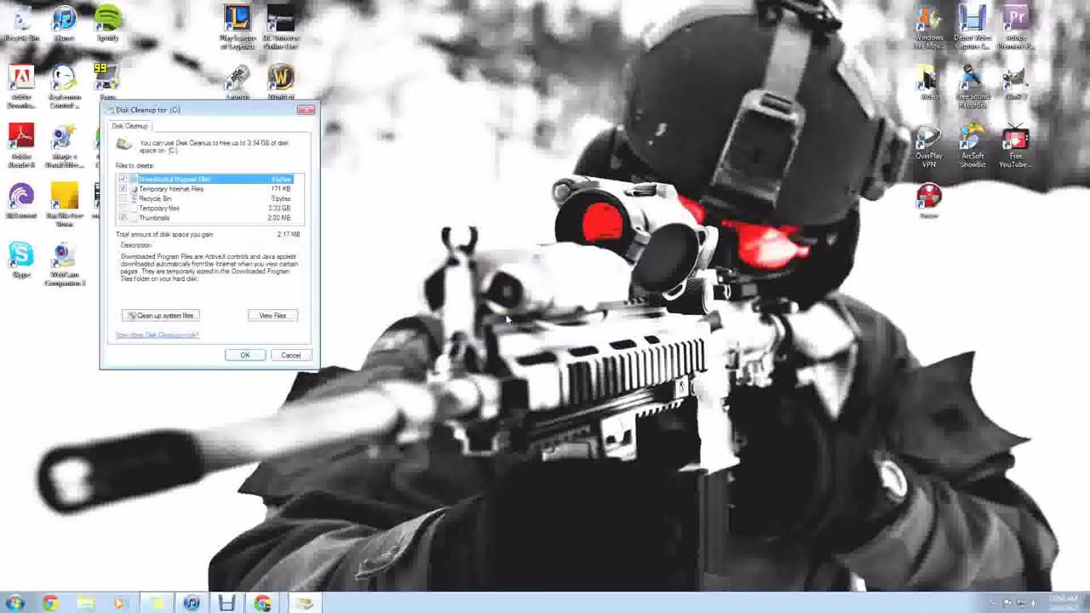
Review the file categories and permanently delete the Downloaded Program Files, Temporary Internet Files and Thumbnails from drive C:
left_click_drag(185, 110, 440, 99)
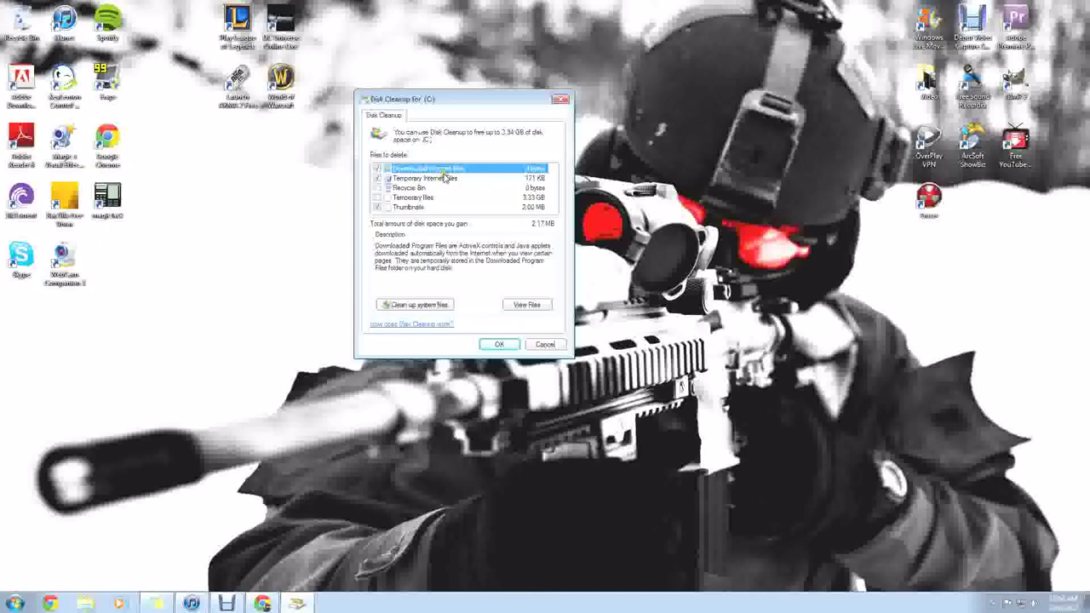
left_click(379, 189)
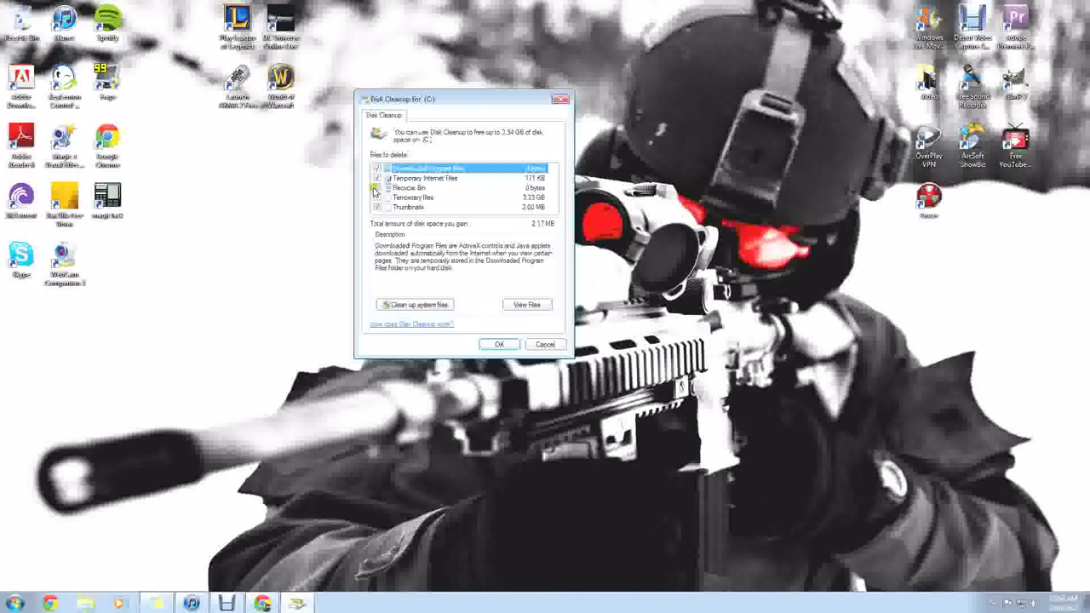
left_click(417, 198)
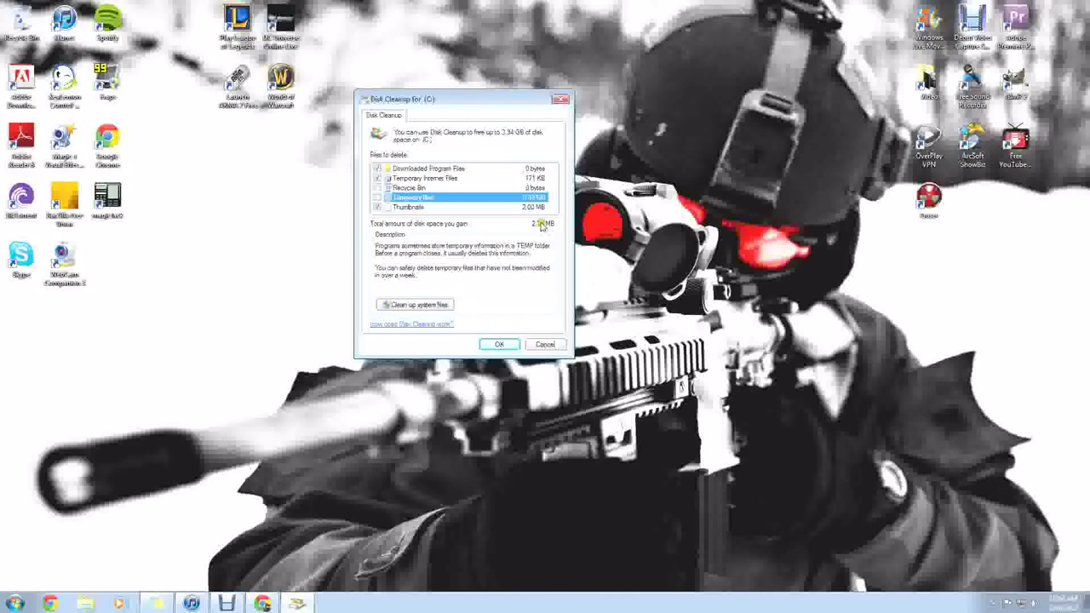
left_click(496, 347)
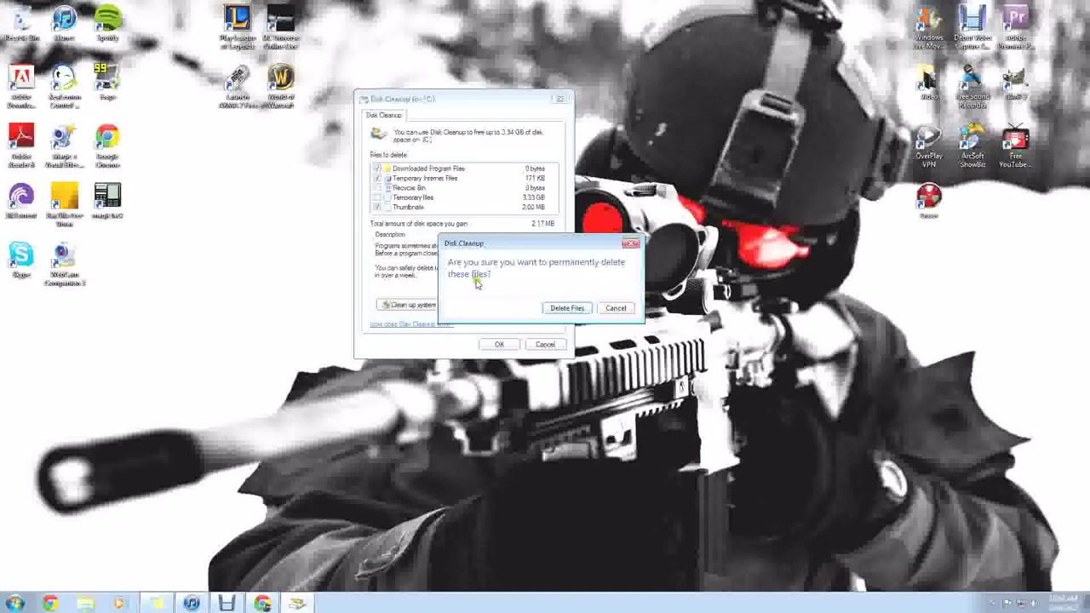
left_click(563, 309)
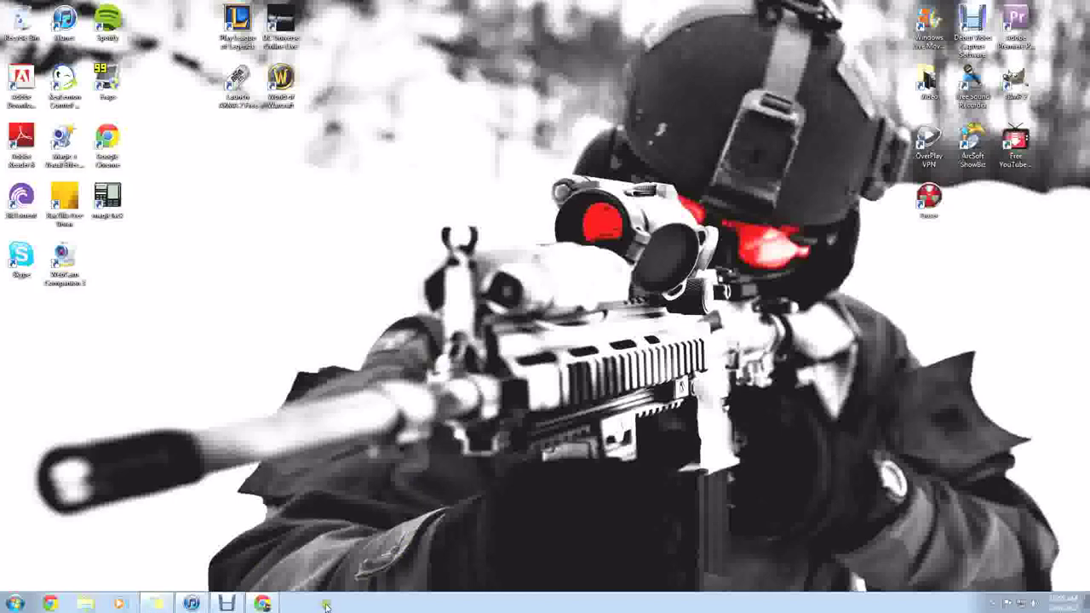
Switch to Chrome, look over the YouTube channel page and its featured playlists, and minimize the browser
left_click(262, 603)
scroll(251, 332, "down", 3)
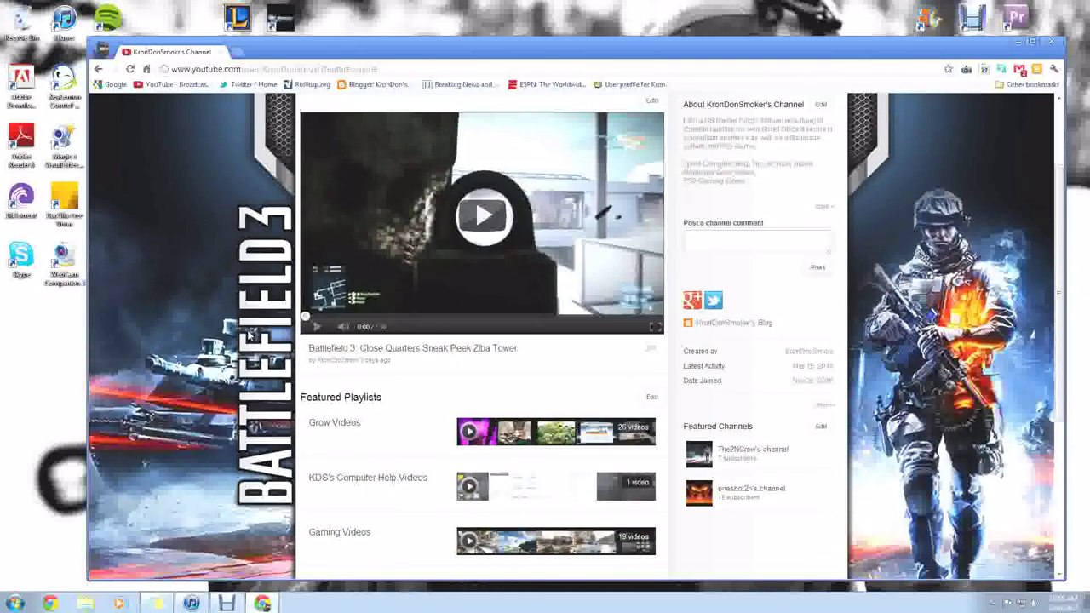
scroll(251, 332, "down", 4)
scroll(250, 334, "up", 7)
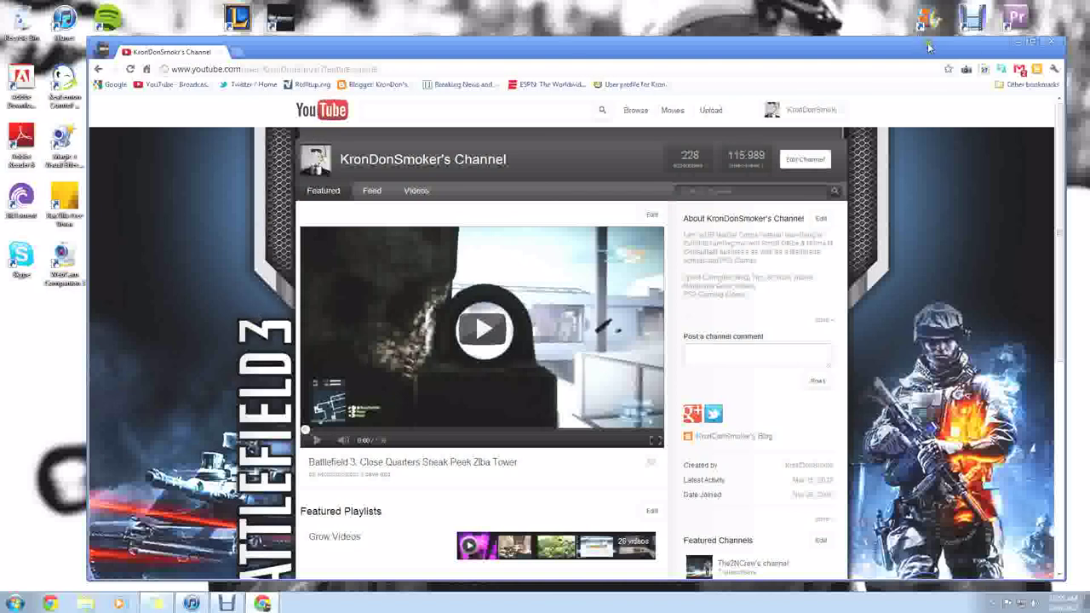
left_click(1017, 41)
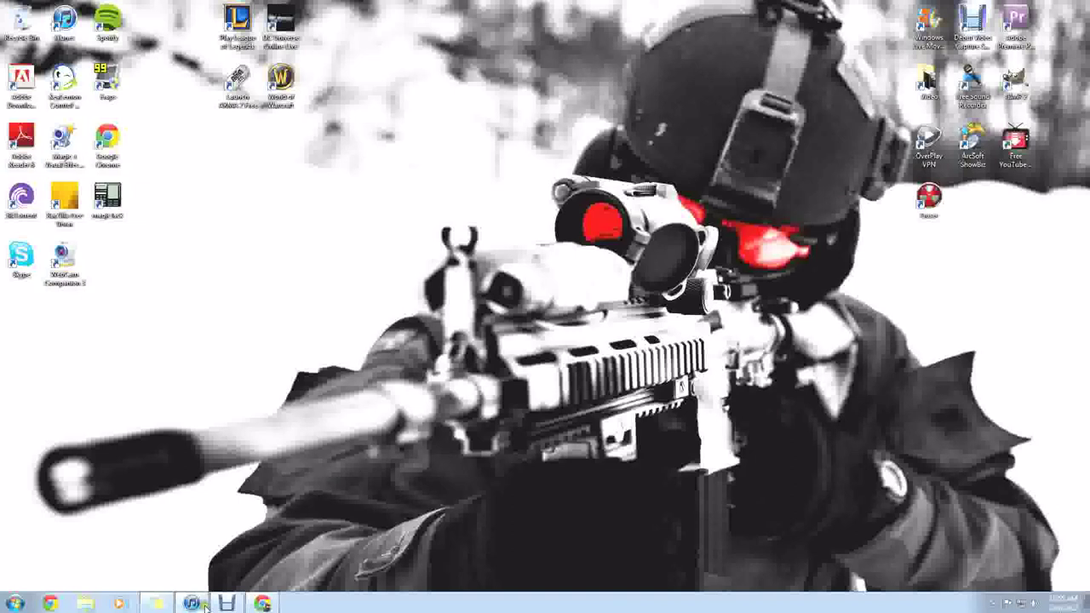